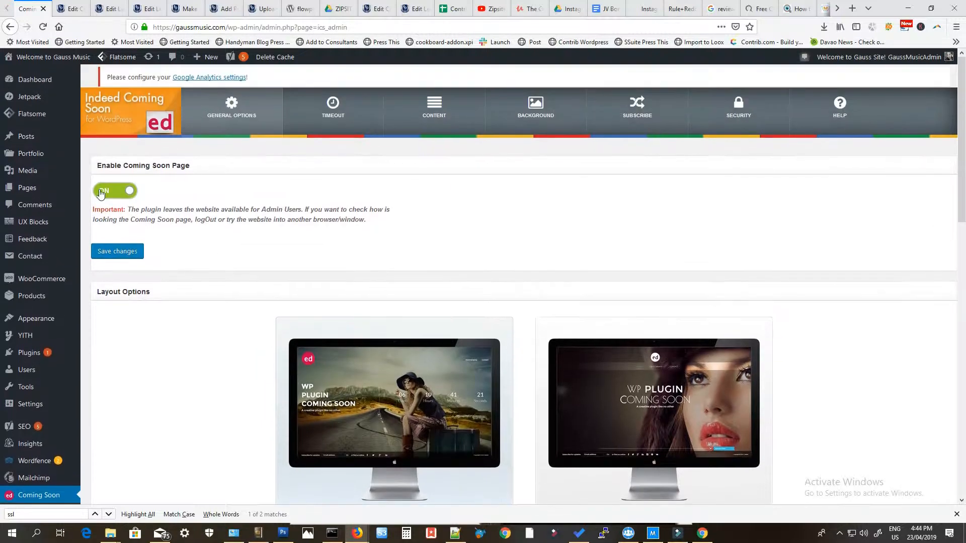
Step: Review the general options: layouts, main color, page effect, meta settings, favicon and custom CSS
scroll(182, 242, down, 3)
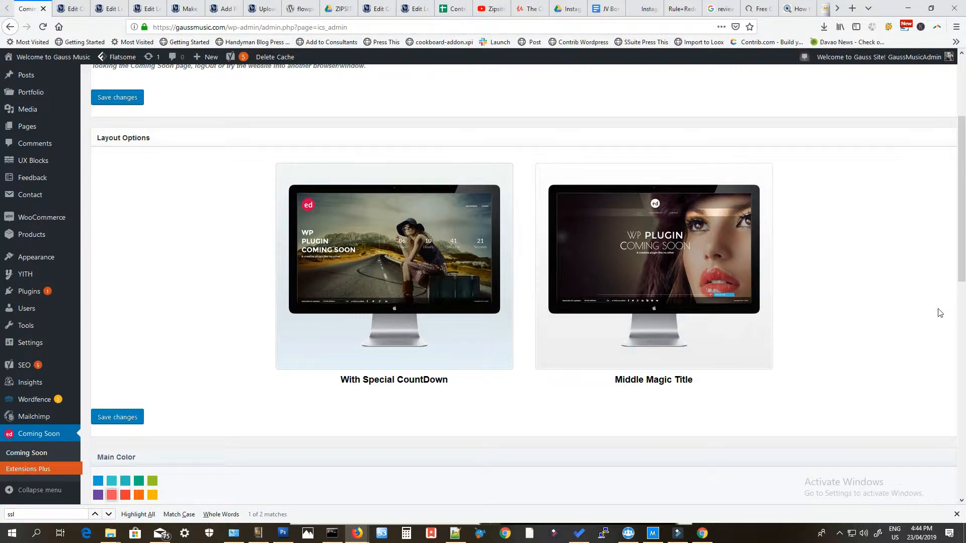
scroll(901, 345, down, 2)
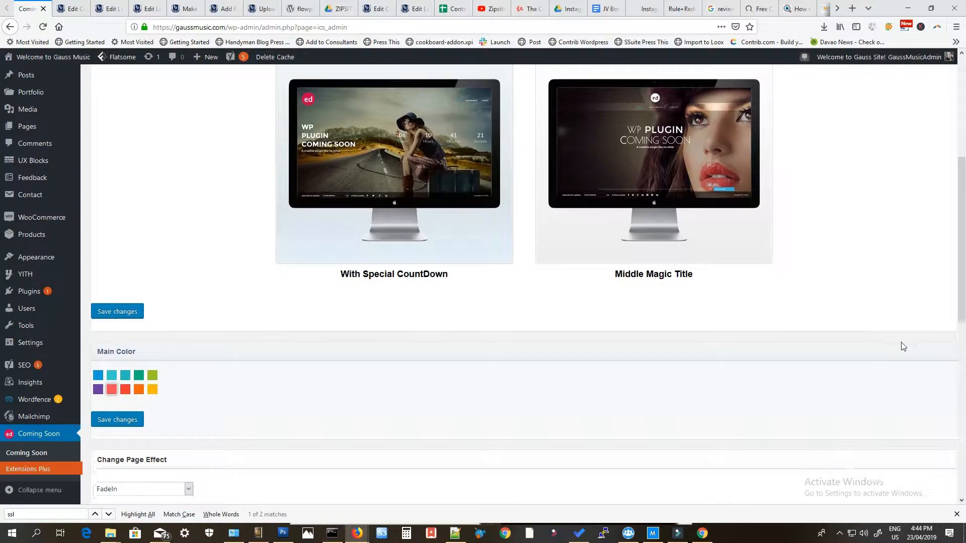
scroll(902, 345, down, 3)
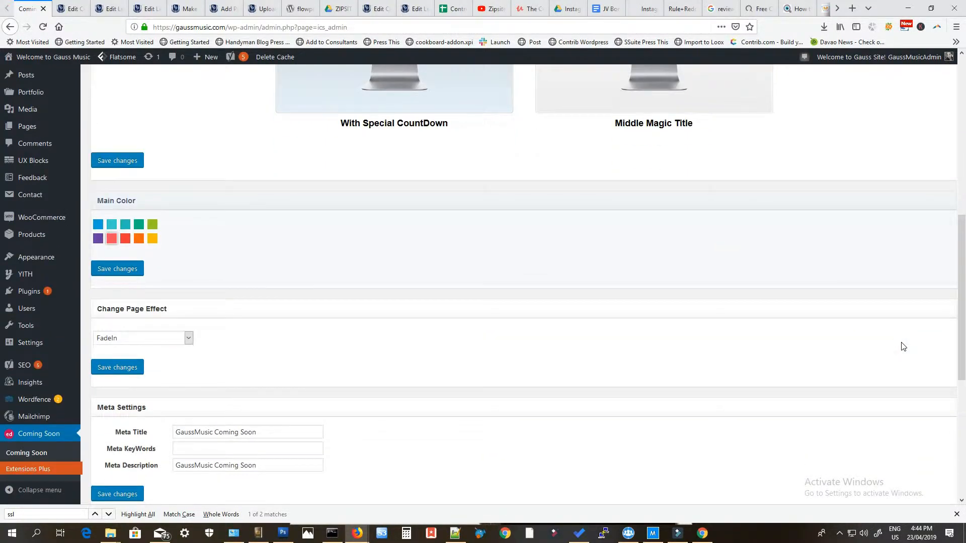
scroll(902, 346, down, 3)
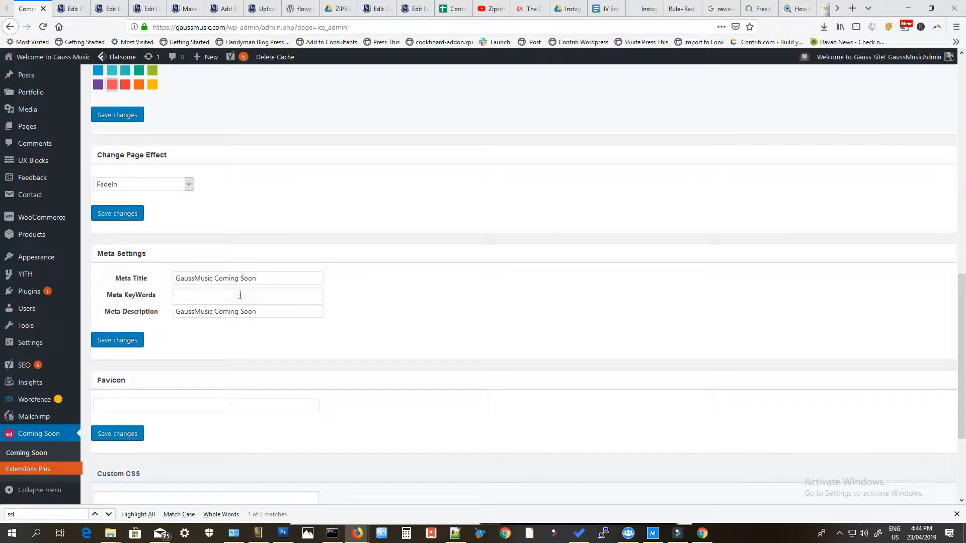
click(271, 276)
click(279, 311)
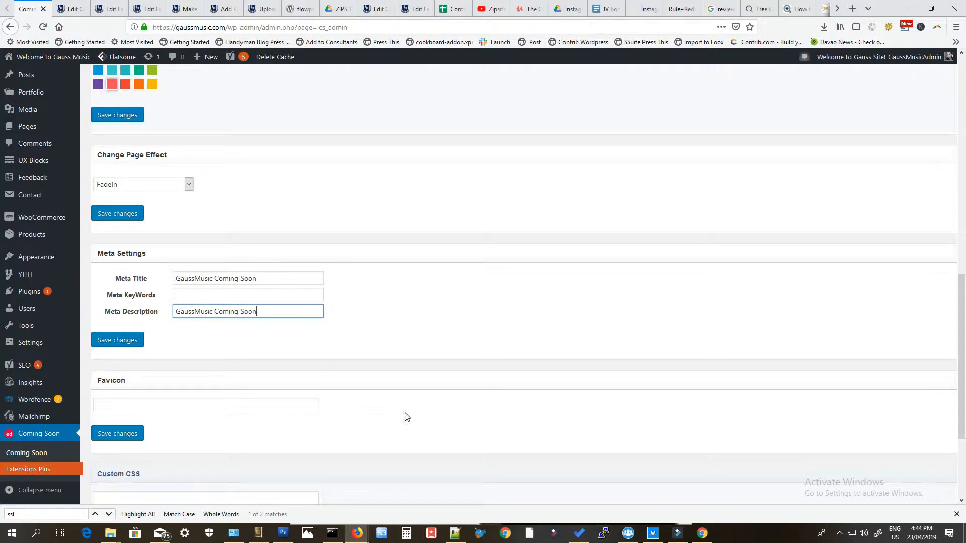
scroll(440, 417, down, 3)
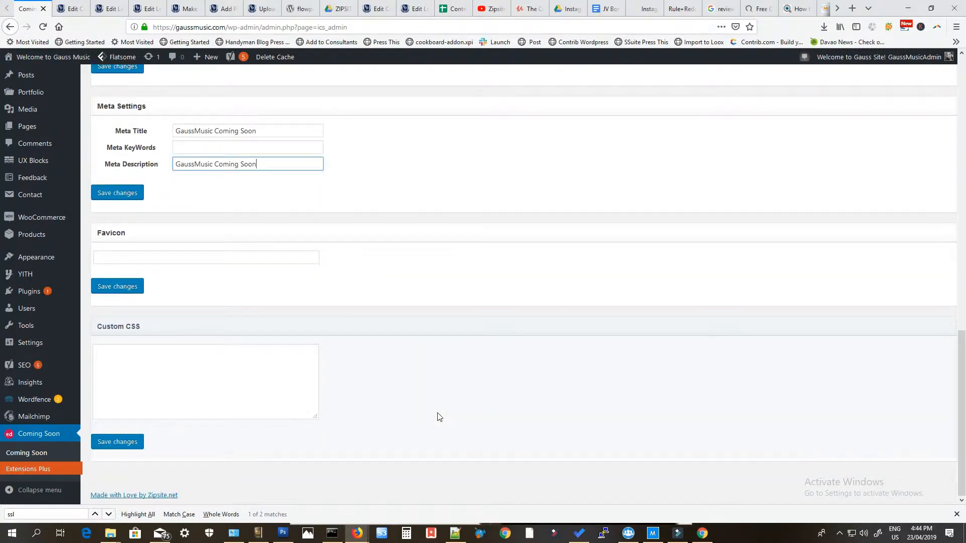
scroll(421, 296, up, 10)
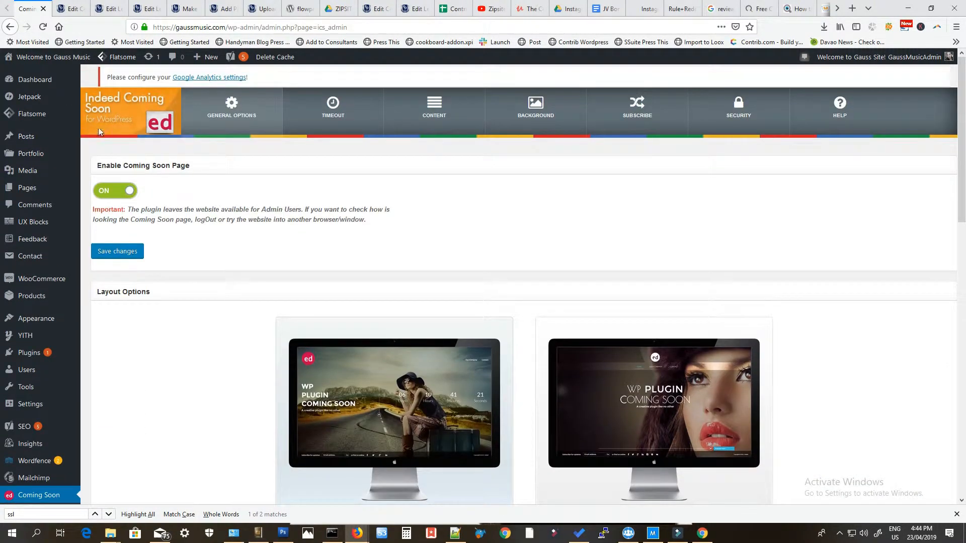
Step: In the timeout settings, set and save the end date 30-04-2019, and switch off Auto Turn Off
click(347, 110)
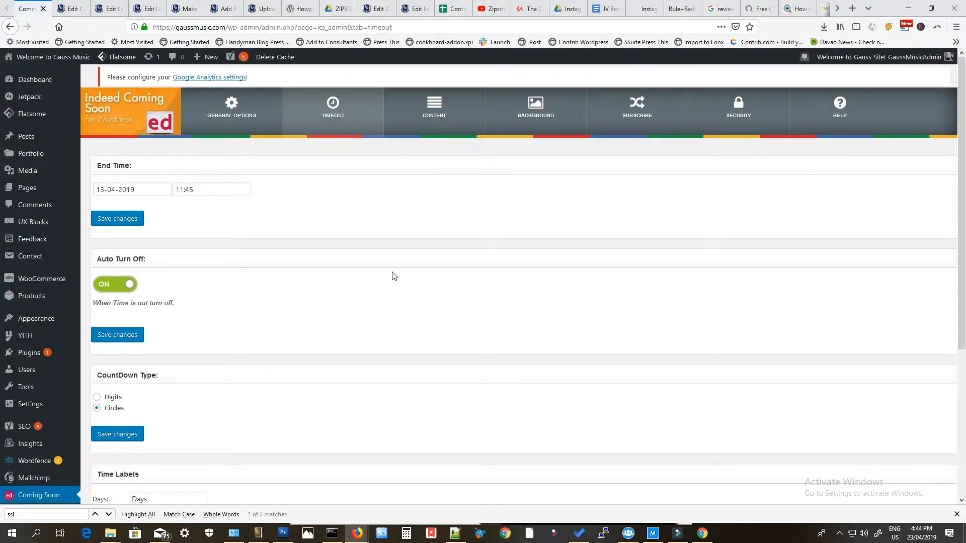
click(154, 184)
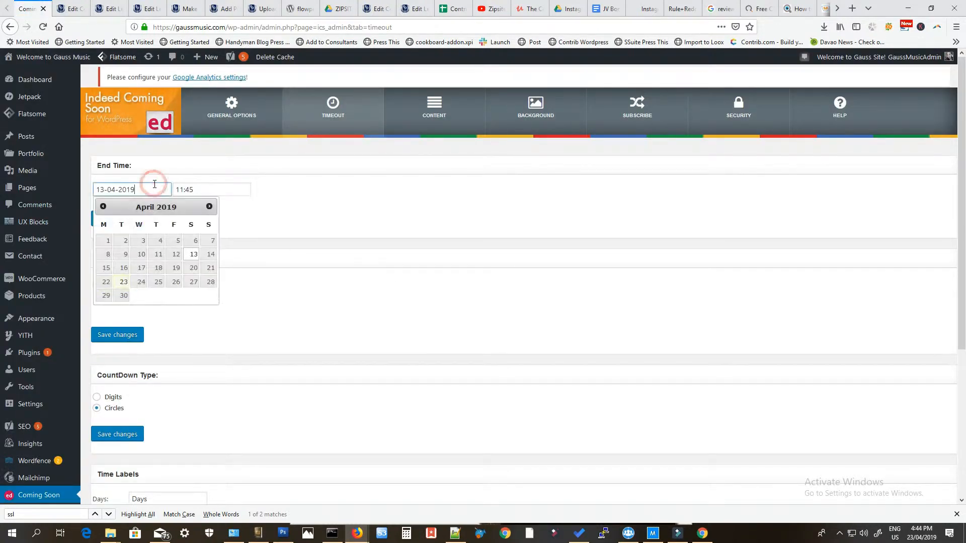
click(123, 295)
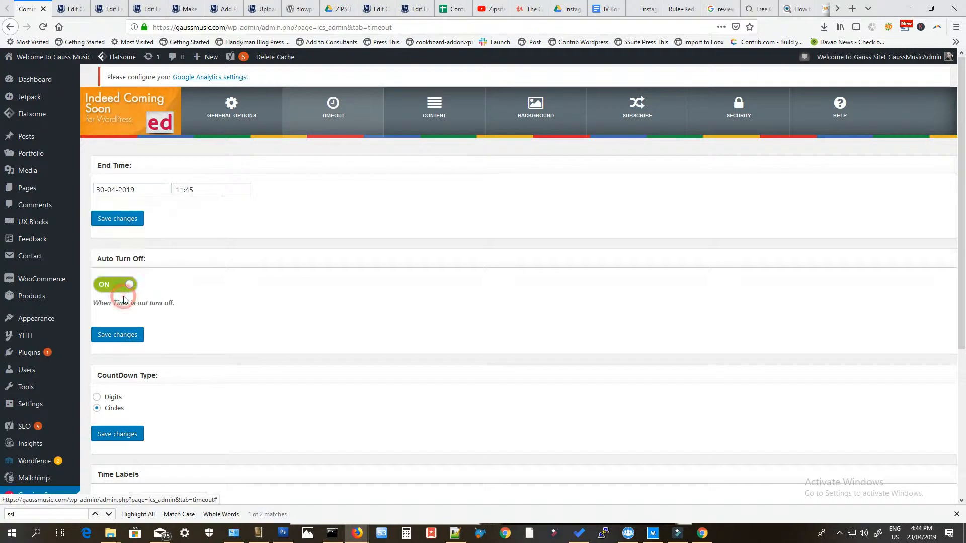
click(125, 221)
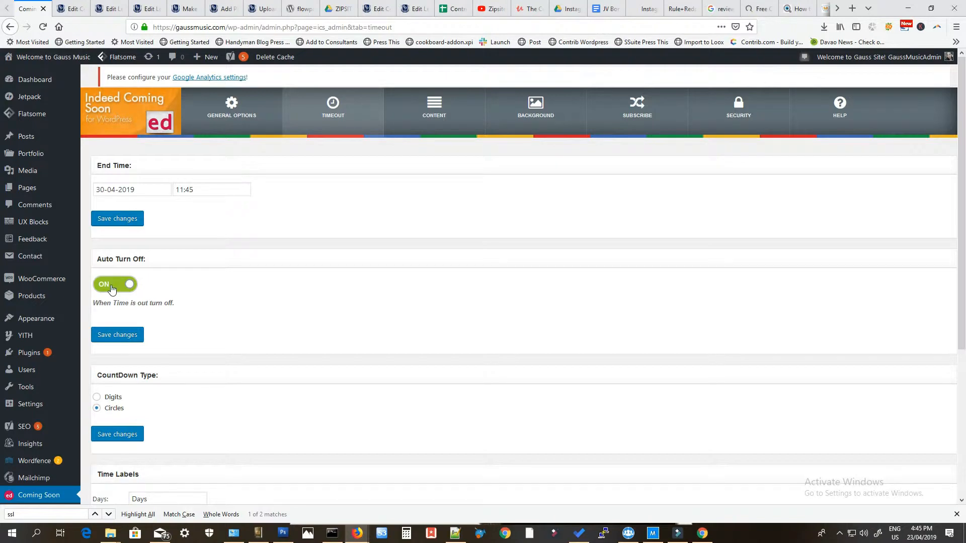
click(111, 285)
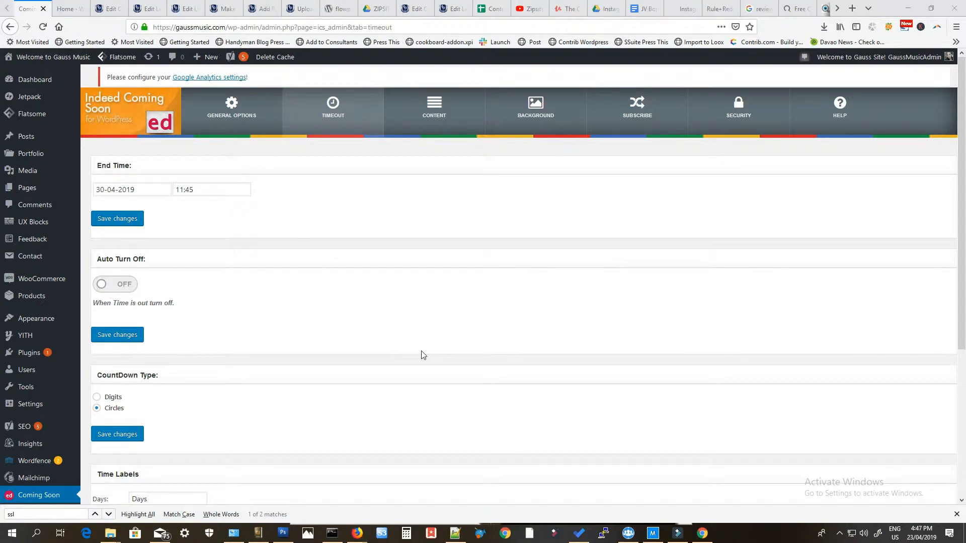
Step: Review the countdown type and time label options, and view the countdown on the live coming soon page
scroll(509, 394, down, 4)
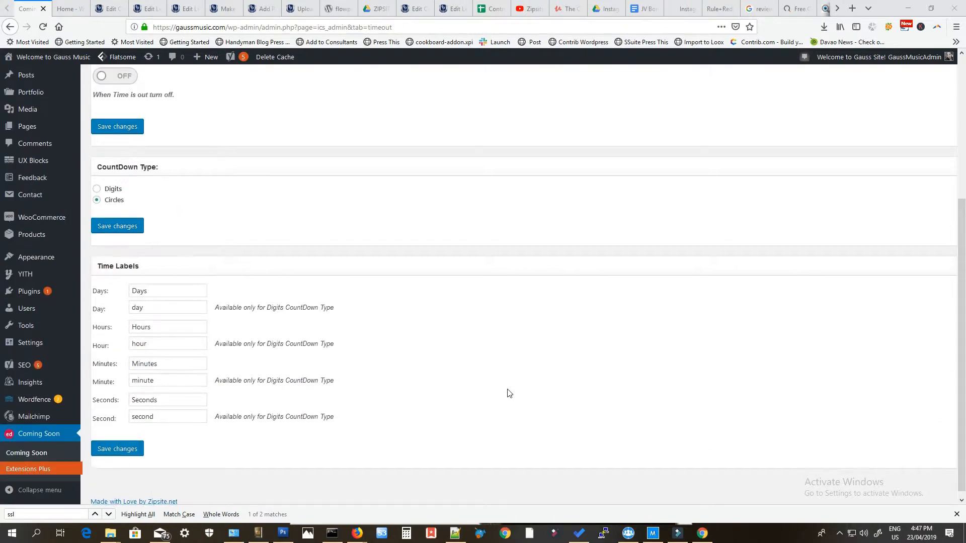
scroll(509, 393, up, 4)
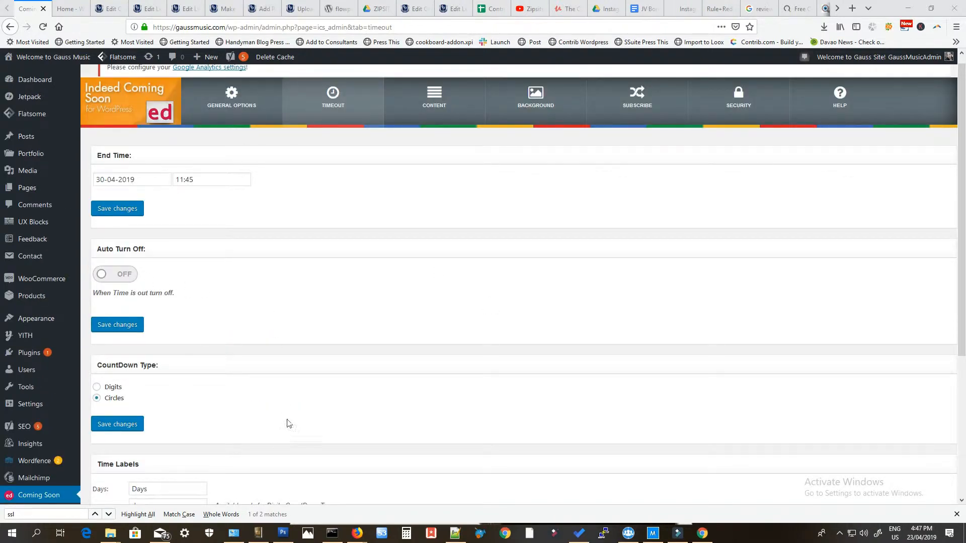
mouse_move(357, 533)
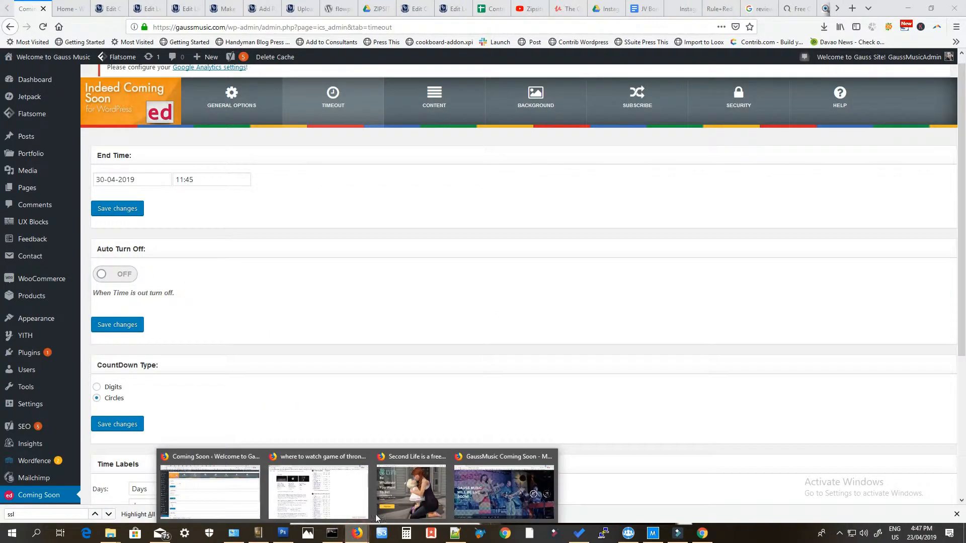
click(523, 504)
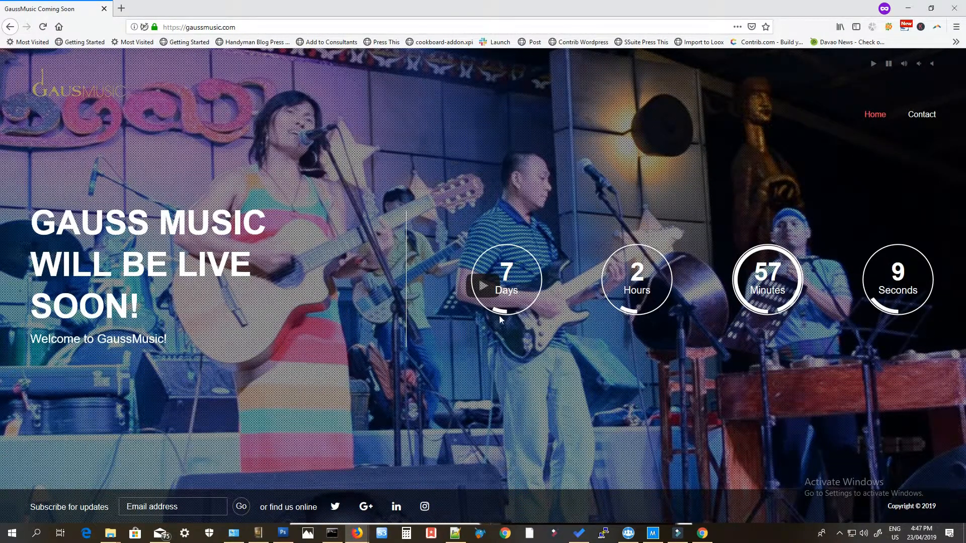
key(alt+Tab)
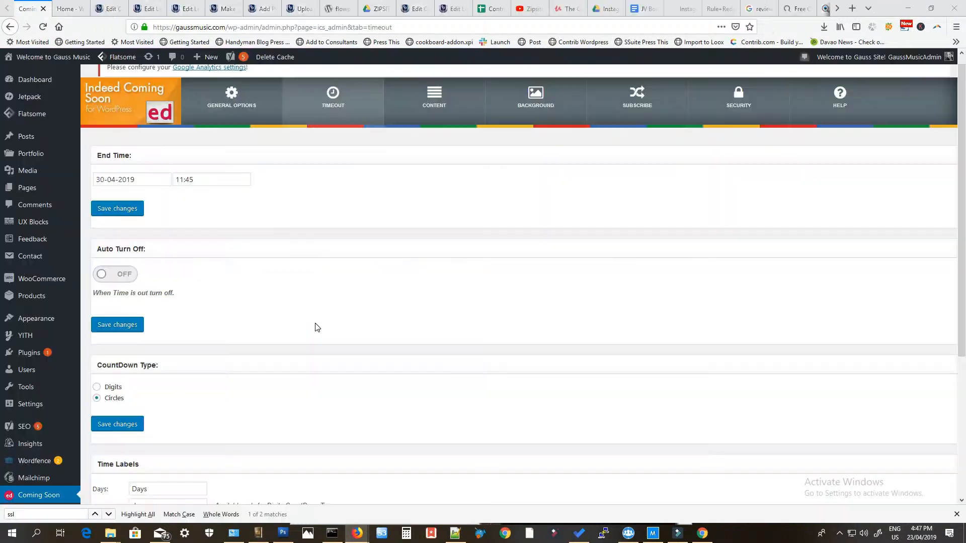
Step: In the content settings, clear the Twitter, Google+, Linkedin and Instagram link fields
click(433, 110)
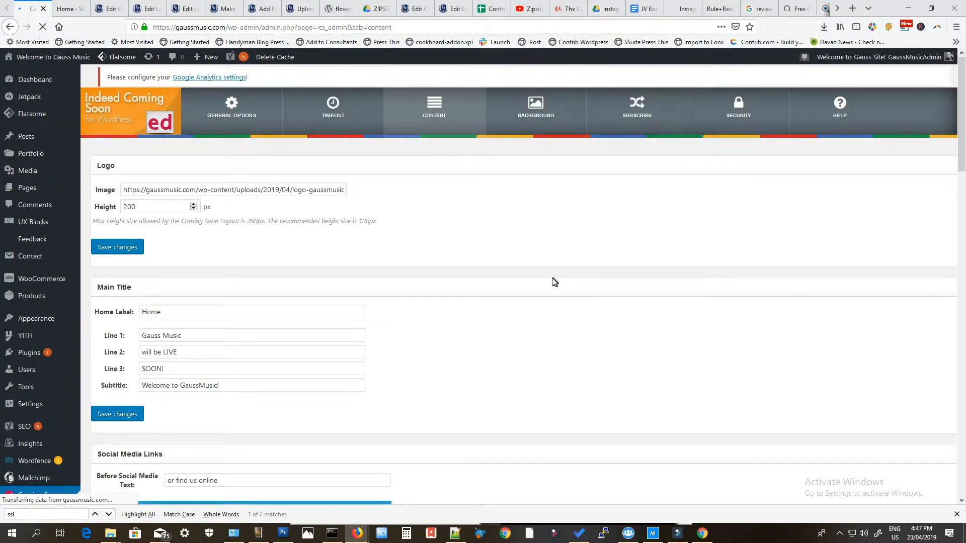
scroll(552, 282, down, 5)
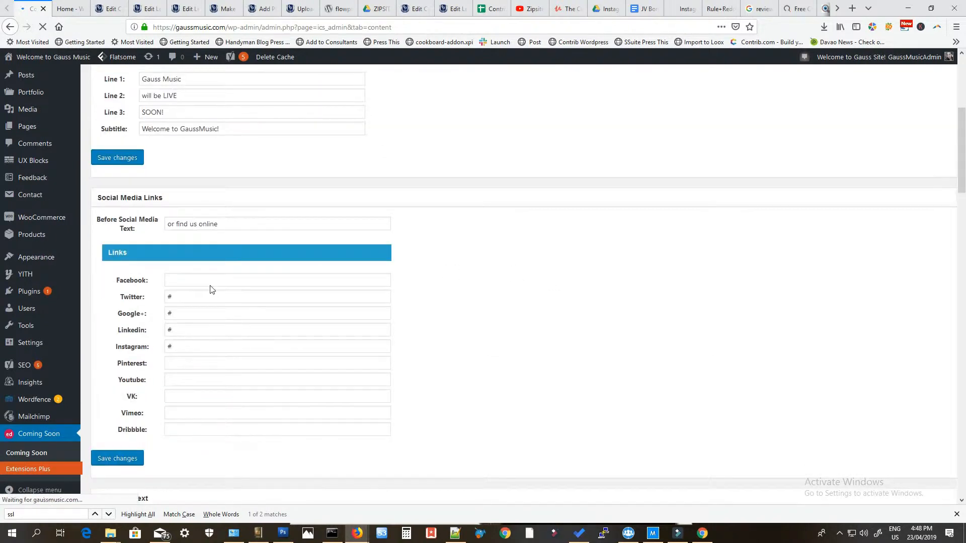
click(188, 295)
key(BackSpace)
click(191, 313)
key(BackSpace)
click(190, 329)
key(BackSpace)
drag(187, 346, 157, 346)
key(BackSpace)
Step: Clear the text shown before the social media links and save the Social Media Links section
scroll(104, 446, down, 2)
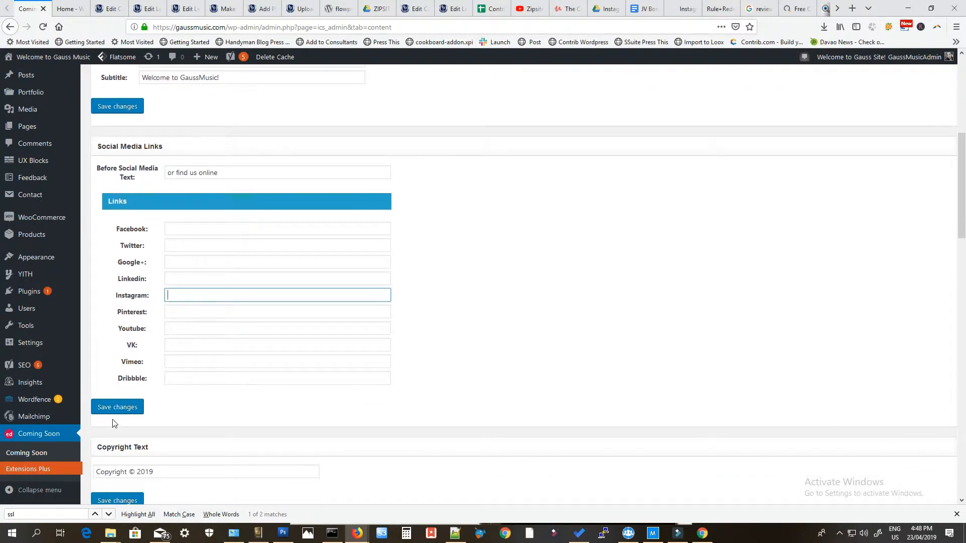
click(234, 172)
key(ctrl+a)
key(BackSpace)
click(117, 407)
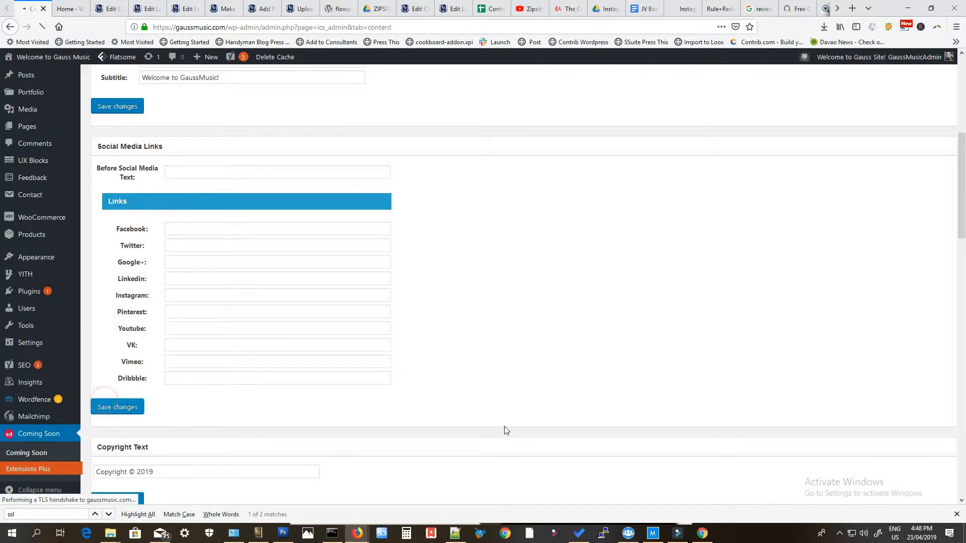
Step: Review the remaining content sections: copyright text, About page, Contact page and More Info popup
scroll(503, 431, down, 5)
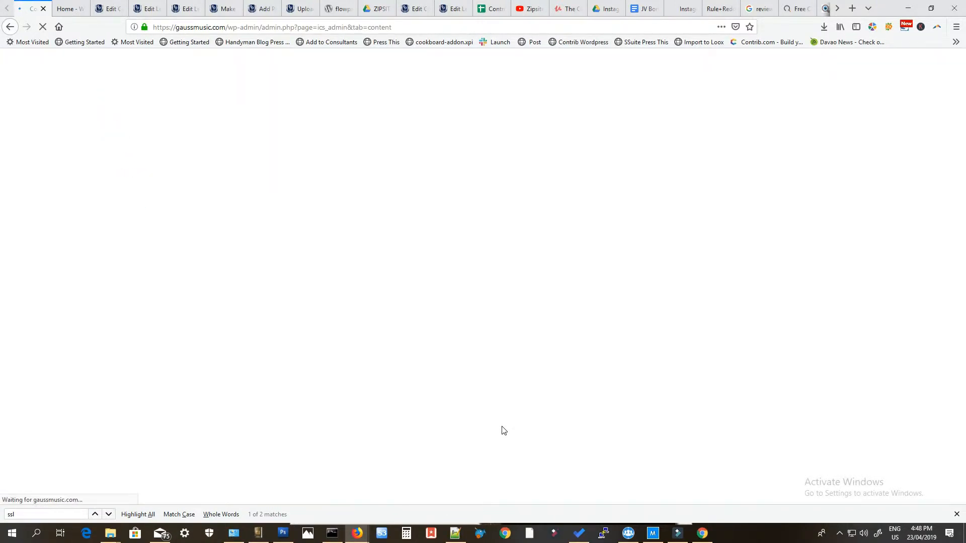
scroll(503, 431, down, 10)
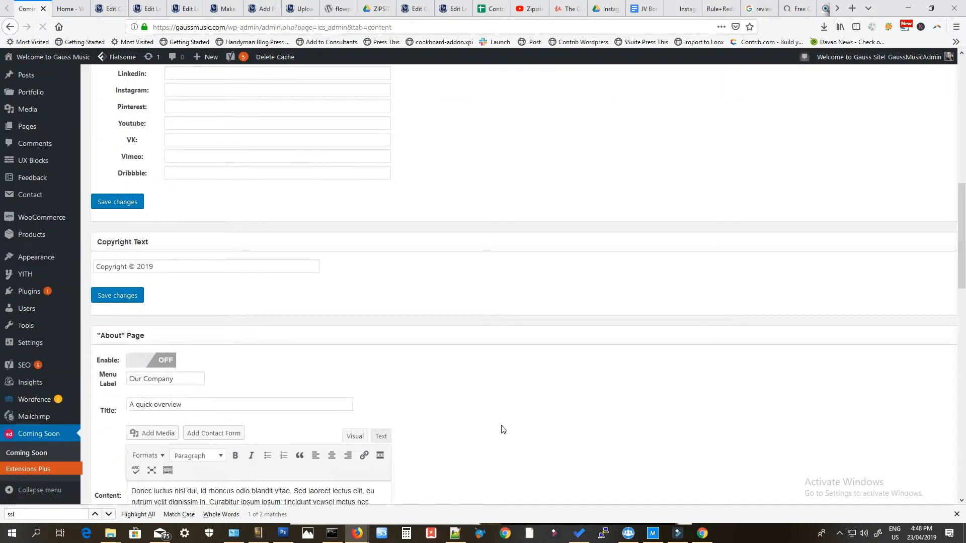
scroll(503, 429, down, 4)
click(214, 323)
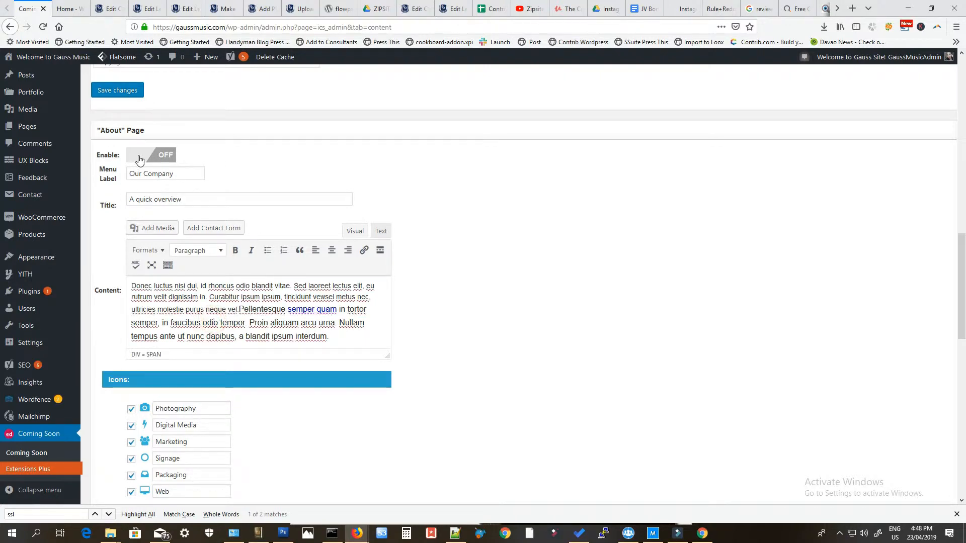
scroll(515, 399, down, 5)
scroll(514, 400, up, 3)
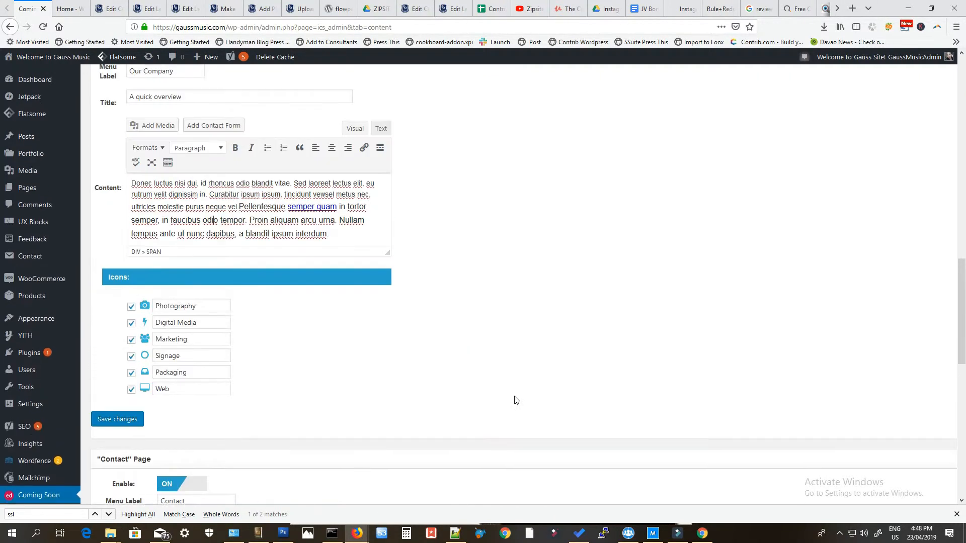
scroll(514, 400, down, 3)
scroll(487, 453, down, 3)
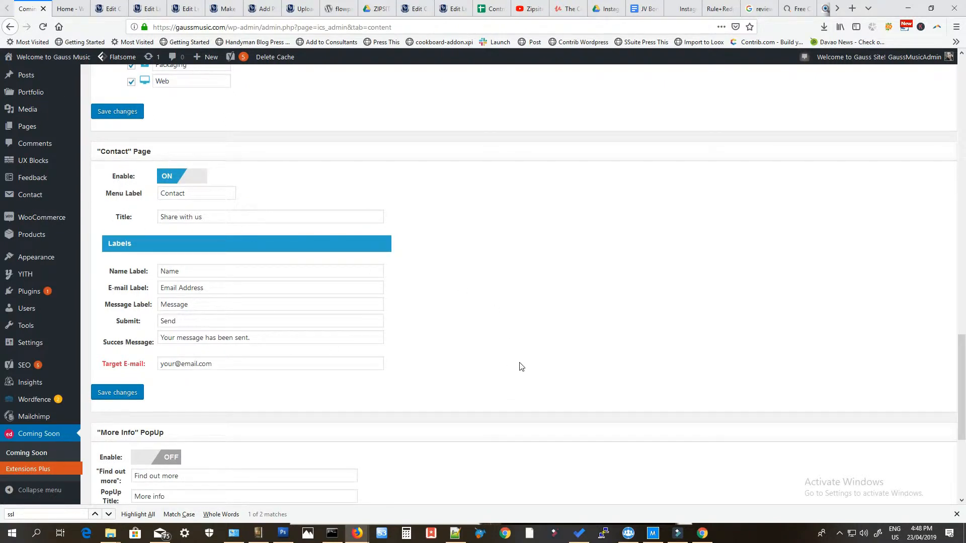
scroll(493, 363, down, 3)
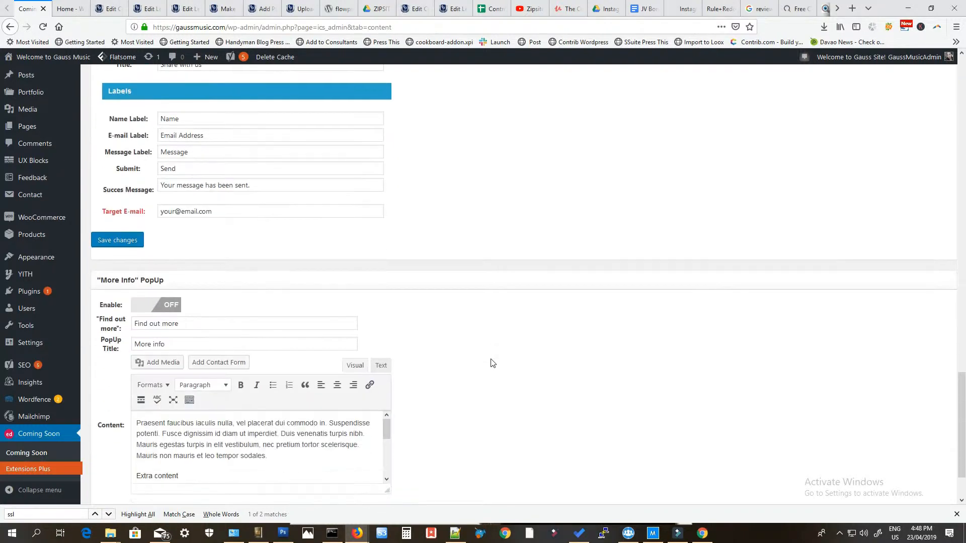
scroll(459, 418, down, 1)
scroll(460, 417, down, 1)
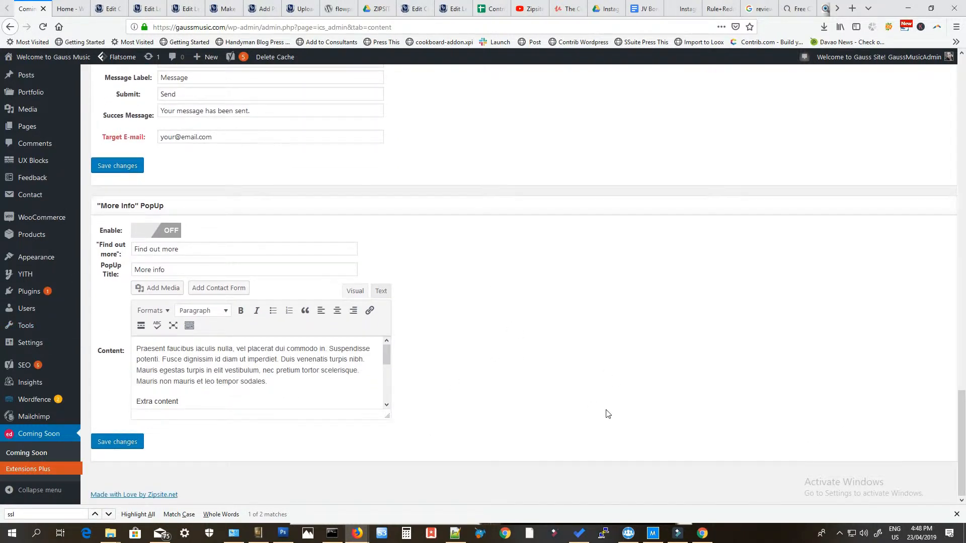
scroll(606, 406, up, 20)
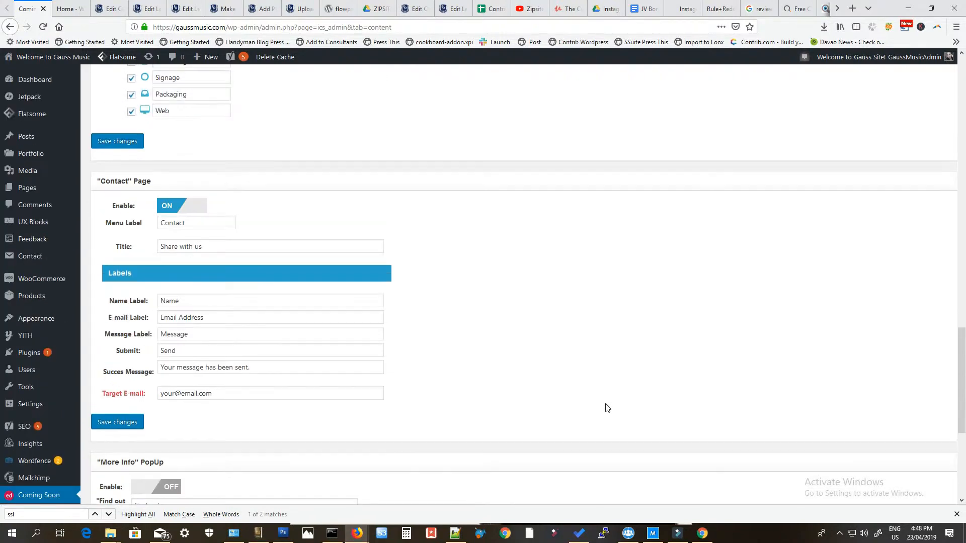
scroll(610, 404, up, 7)
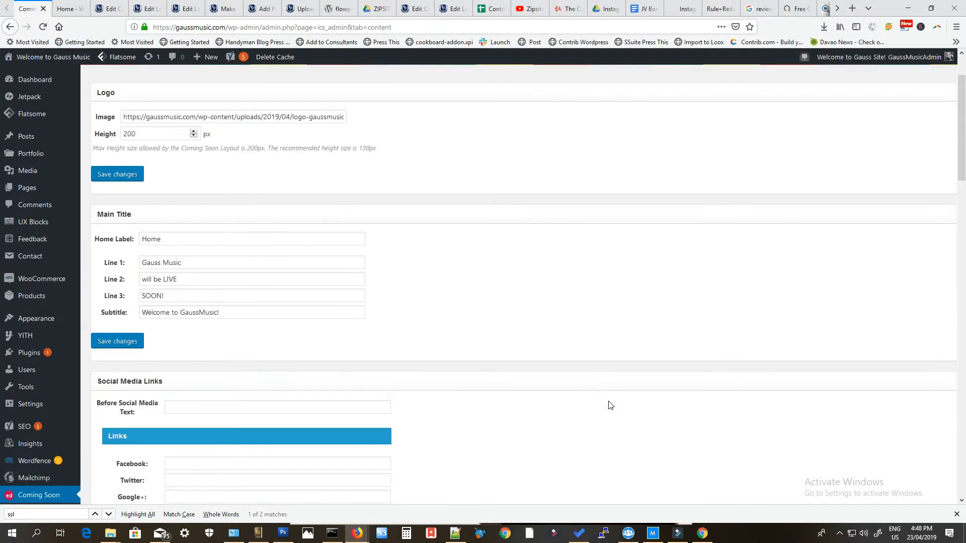
Step: Open the background settings and go to the YouTube video ID field under Video Background
click(542, 128)
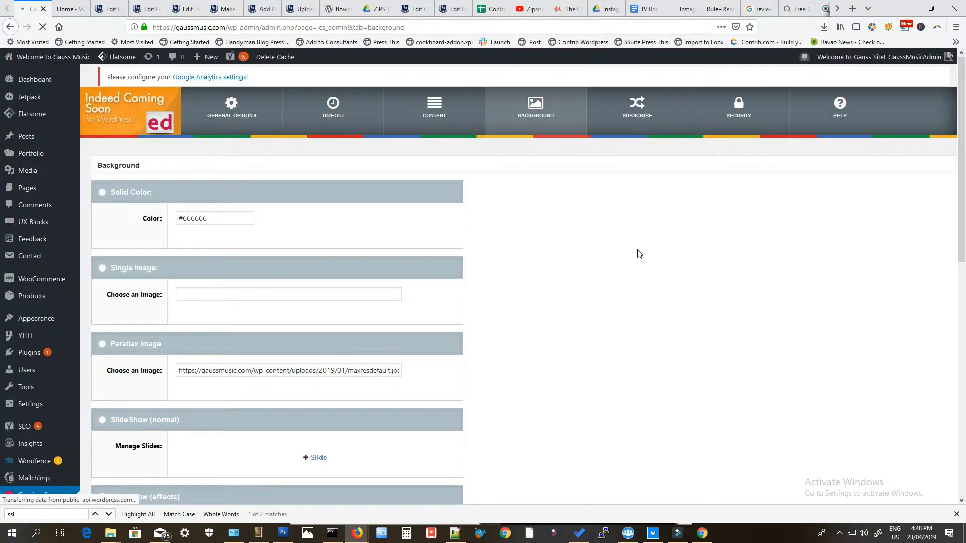
scroll(637, 253, down, 4)
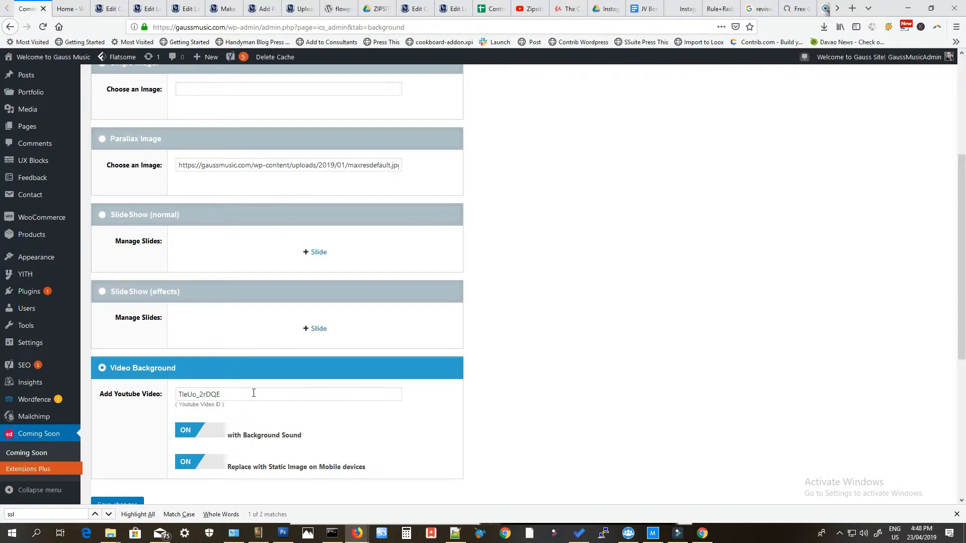
click(254, 394)
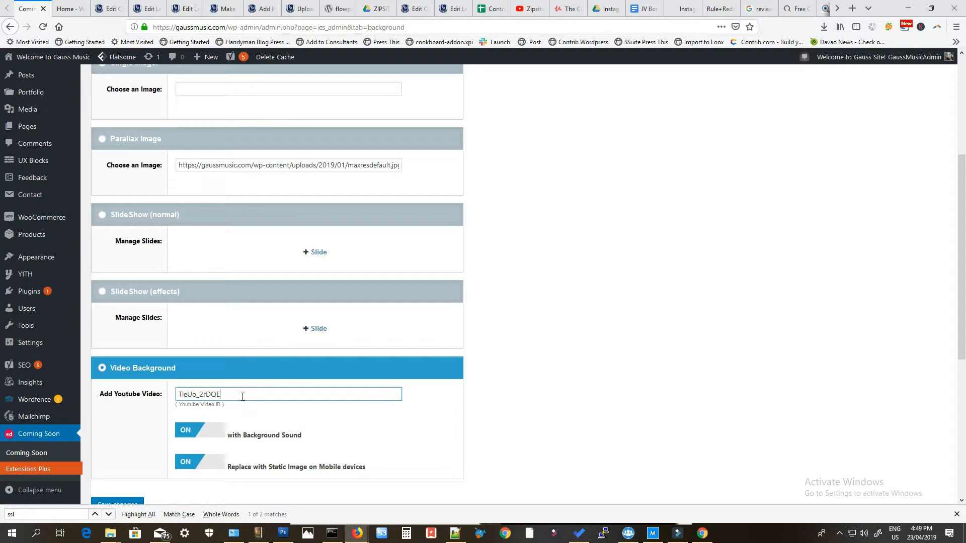
Step: Switch to YouTube, open the "Coming Soon Plugin SETTINGS - Learn.zipsite.net" video and select the video ID in its address
click(525, 7)
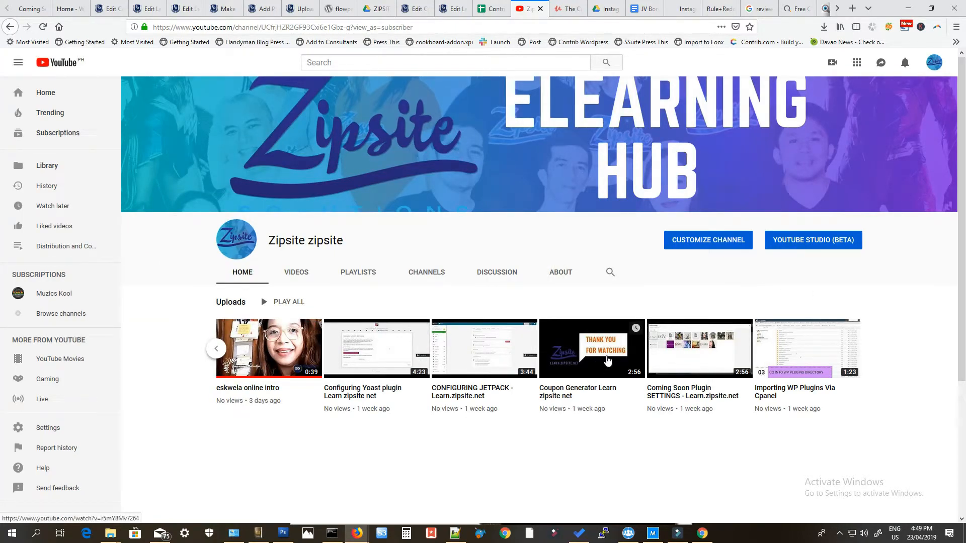
click(680, 359)
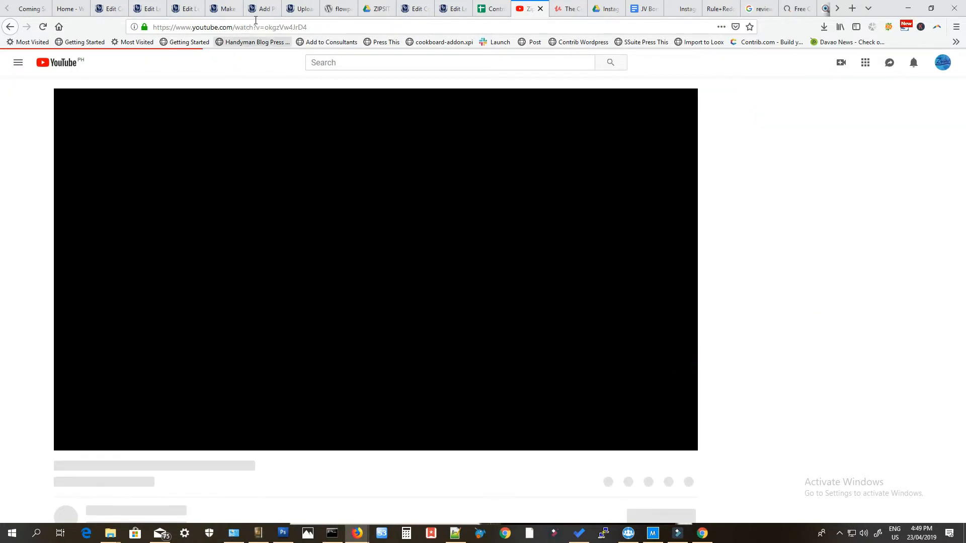
drag(265, 27, 307, 27)
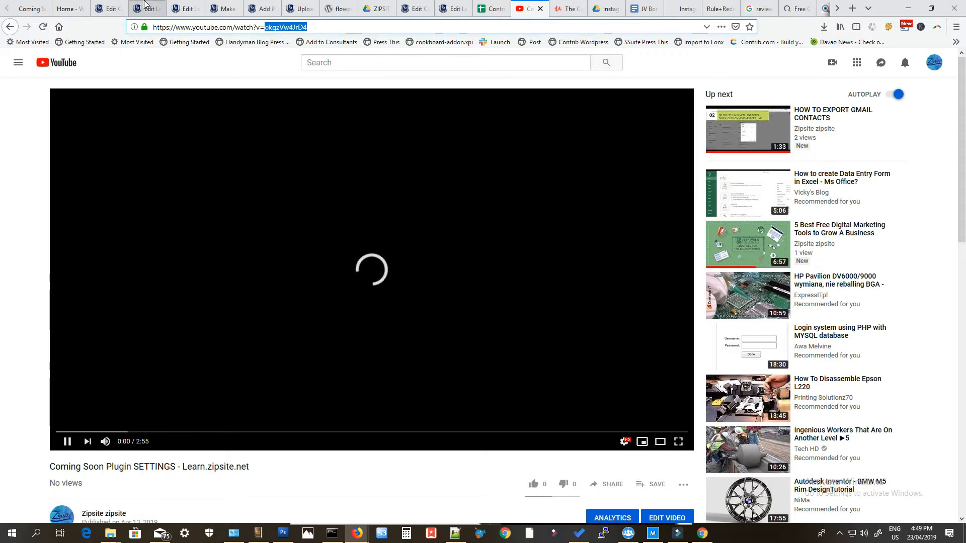
Step: Return to the plugin's background settings, mute the YouTube page and focus the YouTube video ID field under Video Background
click(33, 11)
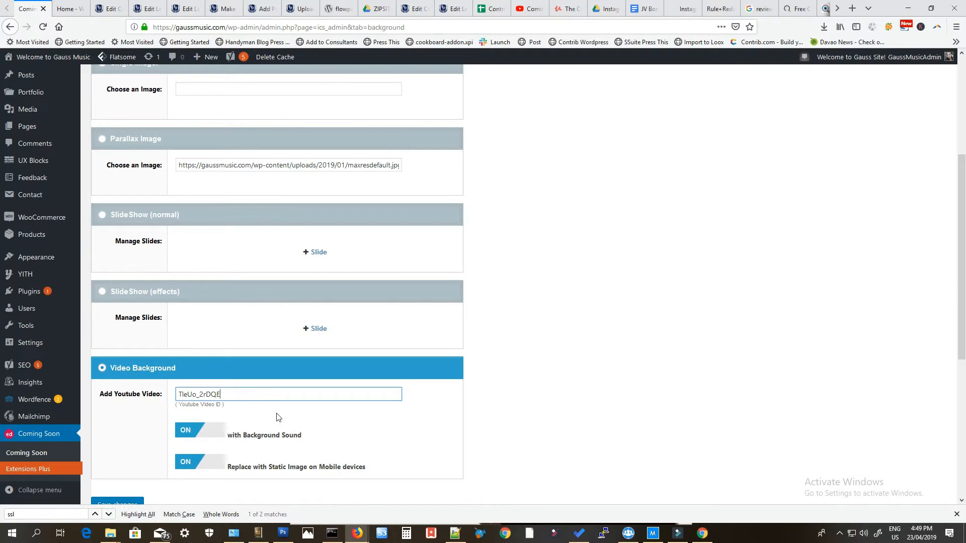
click(540, 10)
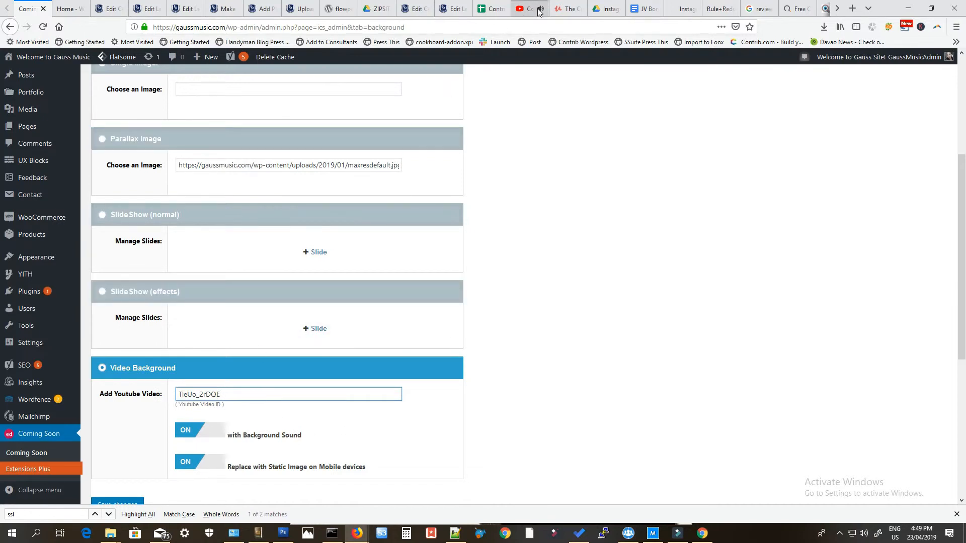
click(236, 395)
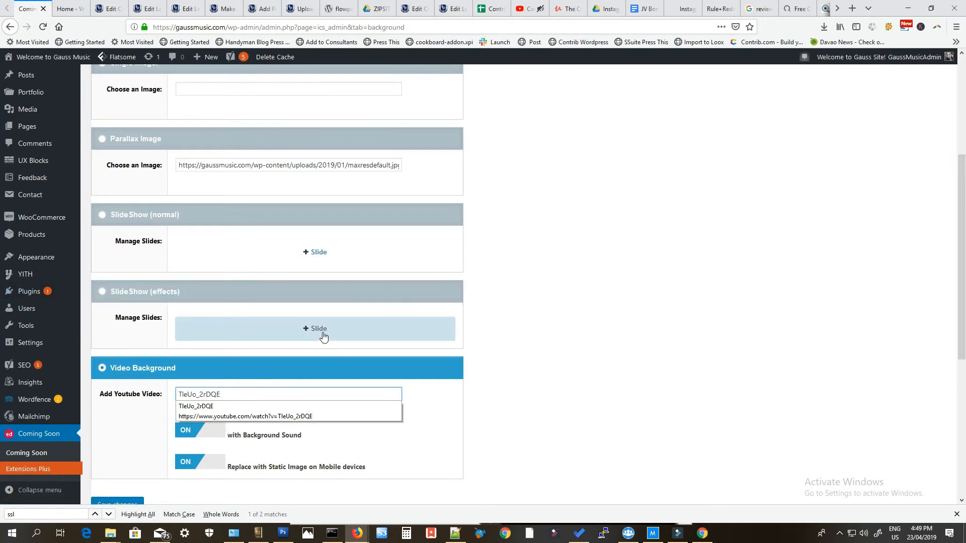
Step: Look over the remaining Video Background and Darkness options, and open the plugin's Subscribe settings
scroll(546, 436, down, 3)
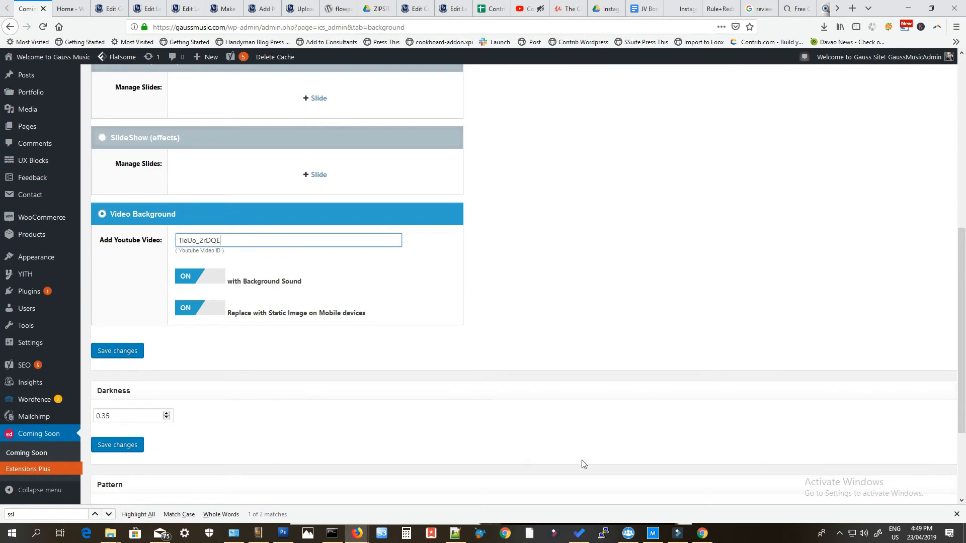
scroll(567, 440, up, 7)
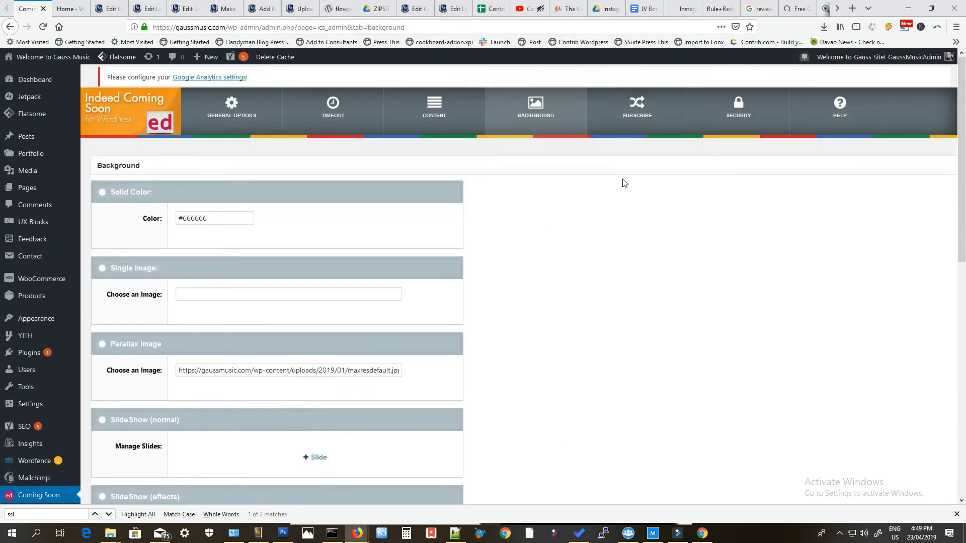
click(647, 106)
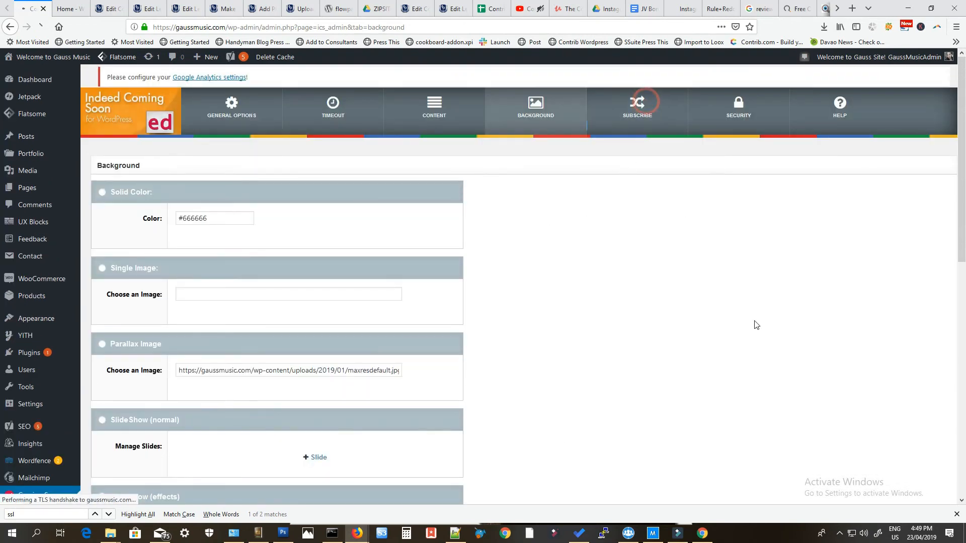